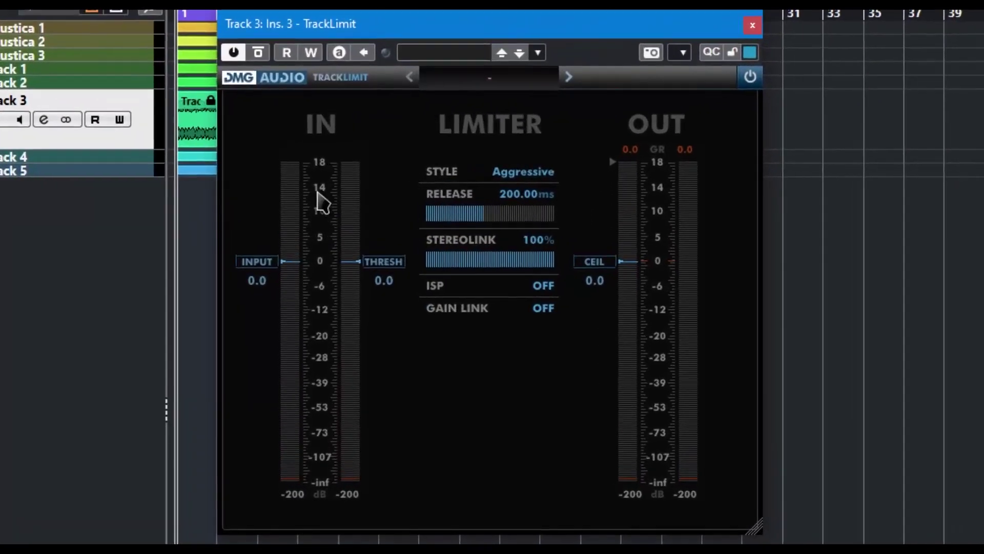
Set the limiter's input level to about 2.3 dB and its threshold to about -20.4 dB
{"action": "left_click_drag", "start_coordinate": [282, 223], "coordinate": [283, 278]}
{"action": "left_click_drag", "start_coordinate": [242, 360], "coordinate": [269, 260]}
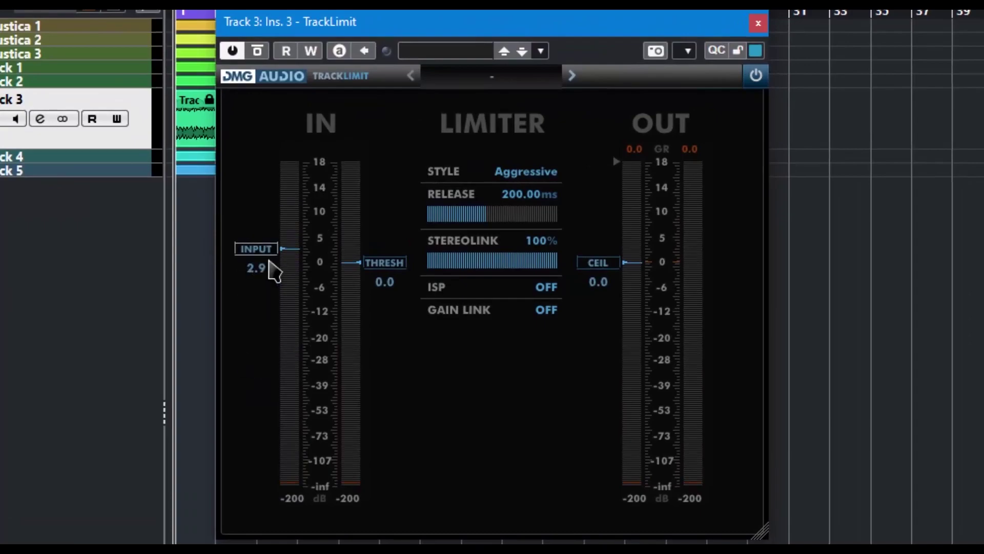
{"action": "left_click_drag", "start_coordinate": [270, 260], "coordinate": [271, 265]}
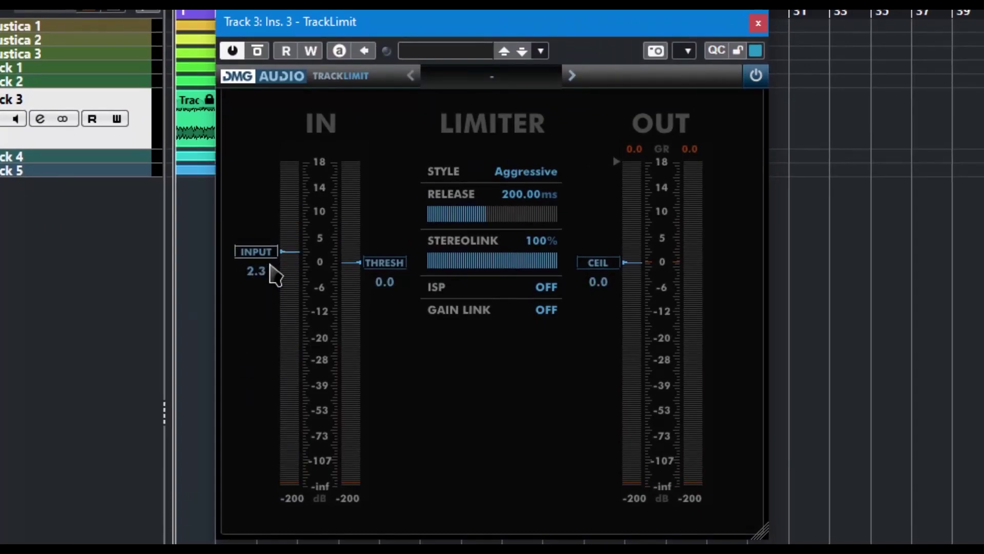
{"action": "left_click_drag", "start_coordinate": [380, 264], "coordinate": [379, 333]}
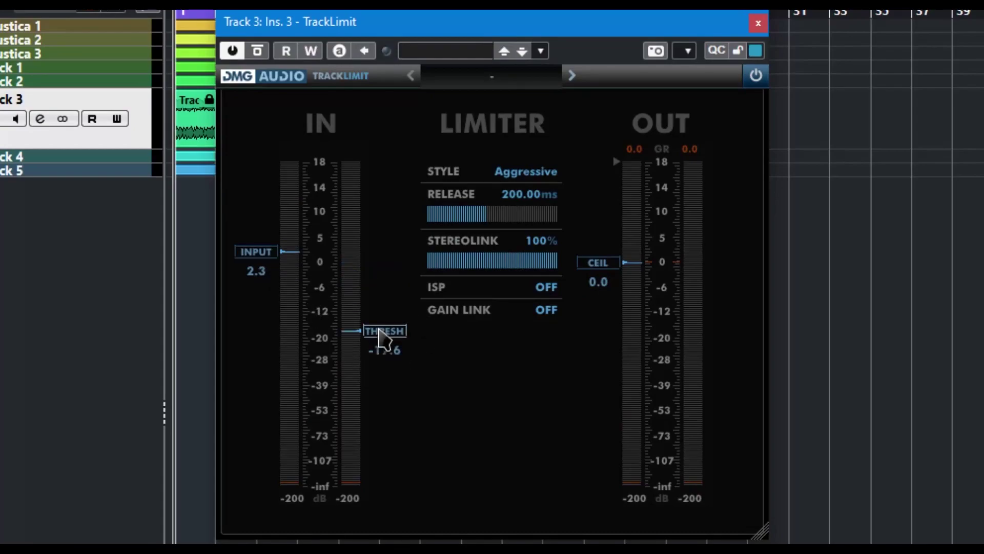
{"action": "left_click_drag", "start_coordinate": [380, 331], "coordinate": [382, 341]}
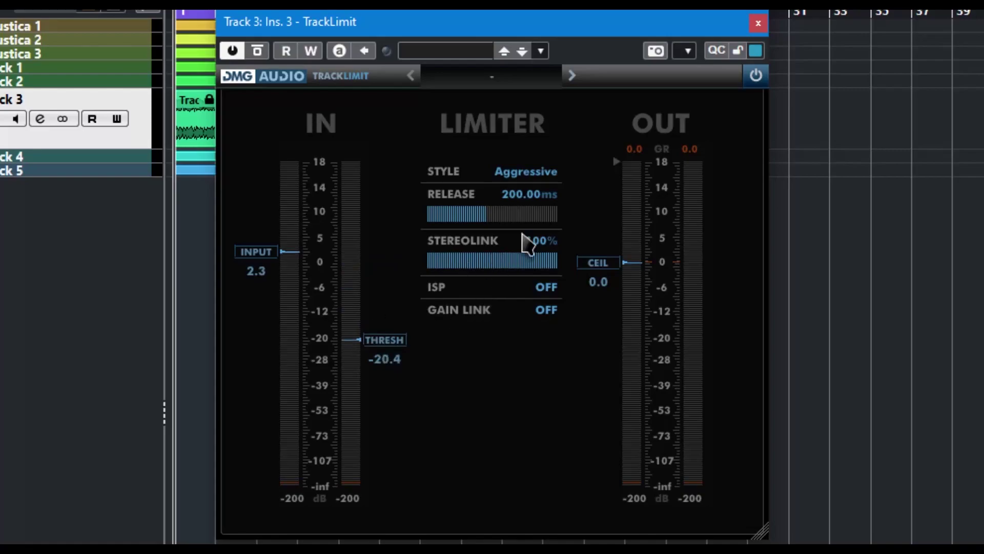
Look through the limiter style options without changing the style, and set the release to about 177.71 ms
{"action": "left_click", "coordinate": [509, 174]}
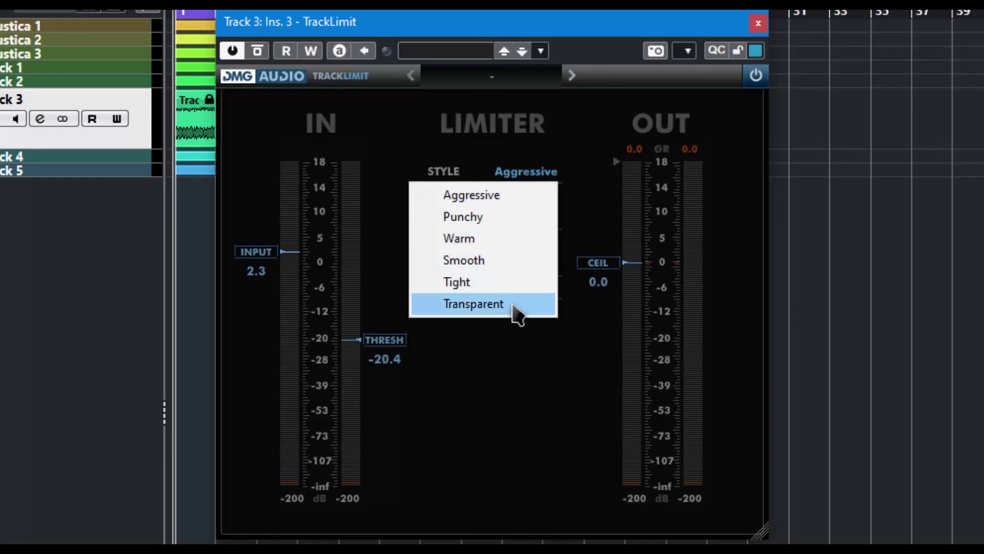
{"action": "left_click", "coordinate": [515, 362]}
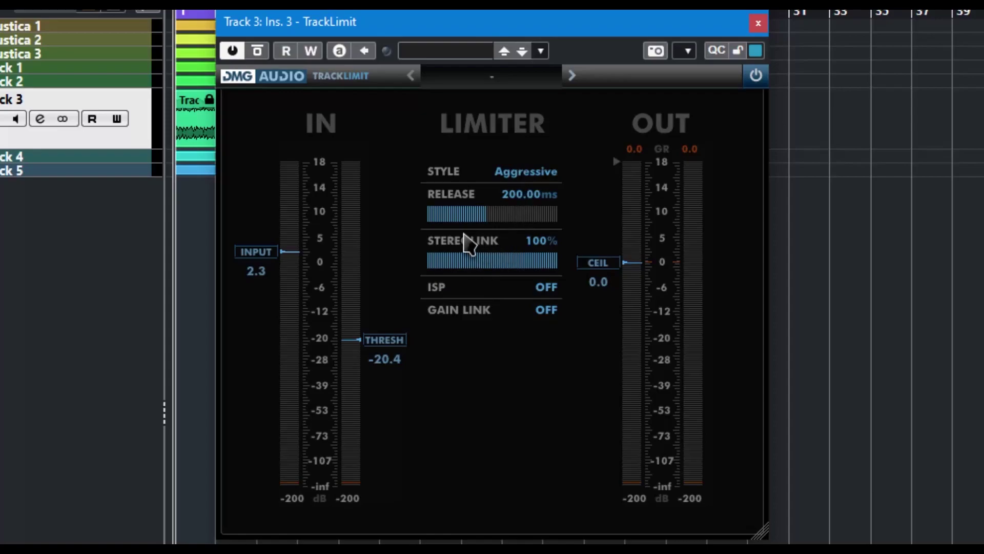
{"action": "left_click_drag", "start_coordinate": [479, 220], "coordinate": [466, 218]}
Vary the stereo link amount and return it to 100%, and switch ISP on and back off
{"action": "left_click_drag", "start_coordinate": [541, 264], "coordinate": [608, 282]}
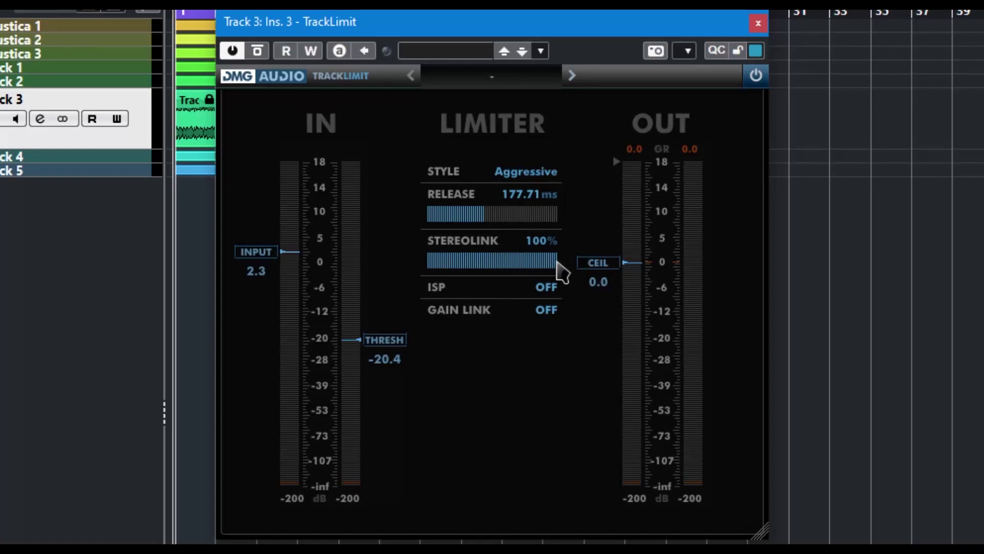
{"action": "left_click_drag", "start_coordinate": [553, 263], "coordinate": [978, 340]}
{"action": "left_click_drag", "start_coordinate": [501, 262], "coordinate": [516, 263]}
{"action": "left_click_drag", "start_coordinate": [686, 328], "coordinate": [768, 314]}
{"action": "left_click", "coordinate": [546, 288]}
{"action": "left_click", "coordinate": [546, 288]}
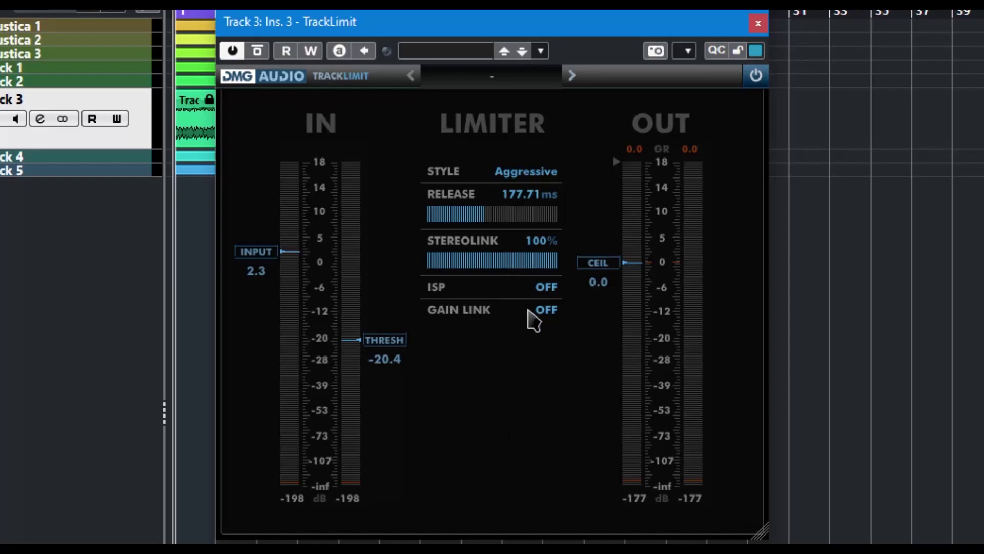
Turn on Gain Link, bring the linked threshold and ceiling to about -16.4 dB, and turn the link back off
{"action": "left_click", "coordinate": [547, 312]}
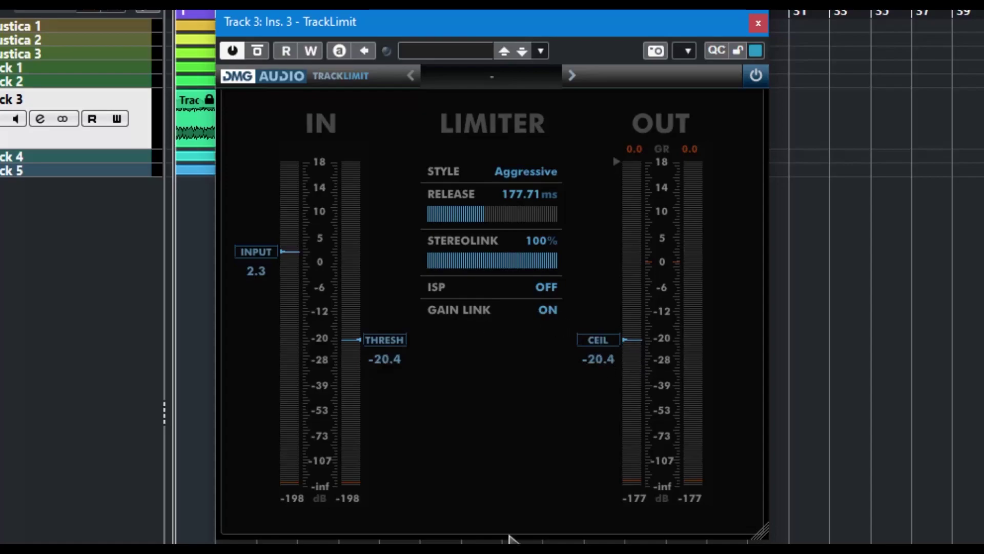
{"action": "left_click_drag", "start_coordinate": [369, 352], "coordinate": [388, 328]}
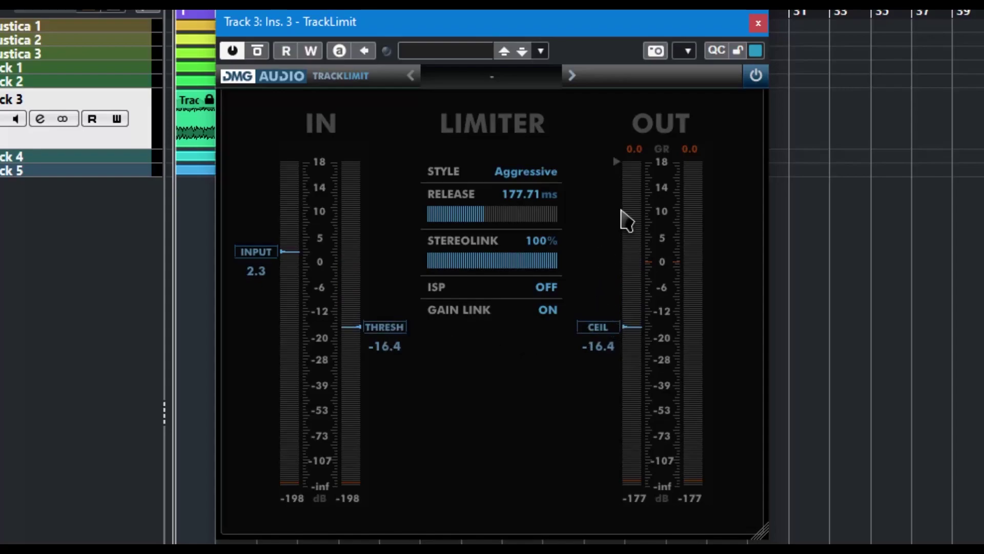
{"action": "left_click", "coordinate": [547, 310]}
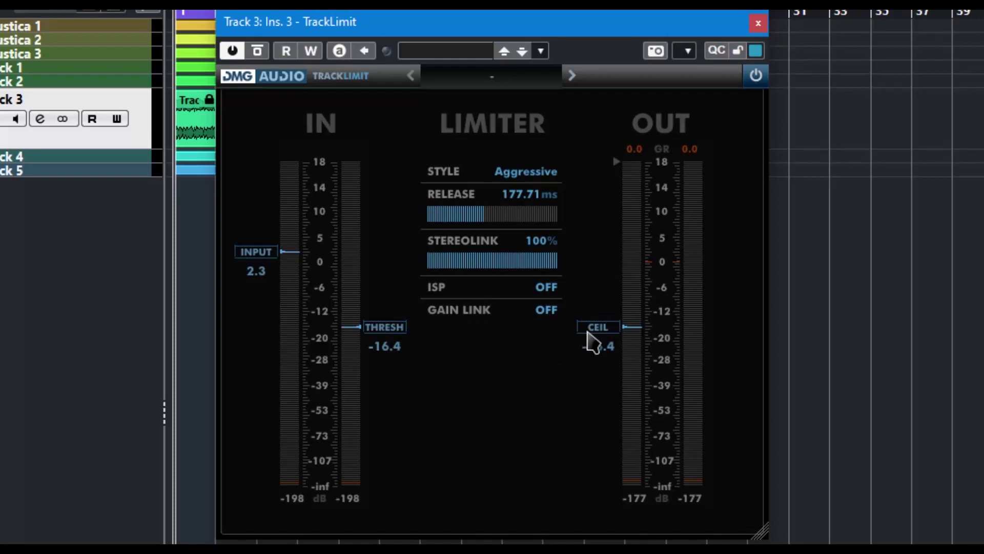
Set the unlinked ceiling to about -4.2 dB, and turn Gain Link on with threshold and ceiling at about -9.1 dB
{"action": "left_click_drag", "start_coordinate": [589, 330], "coordinate": [603, 239]}
{"action": "left_click_drag", "start_coordinate": [597, 273], "coordinate": [599, 293]}
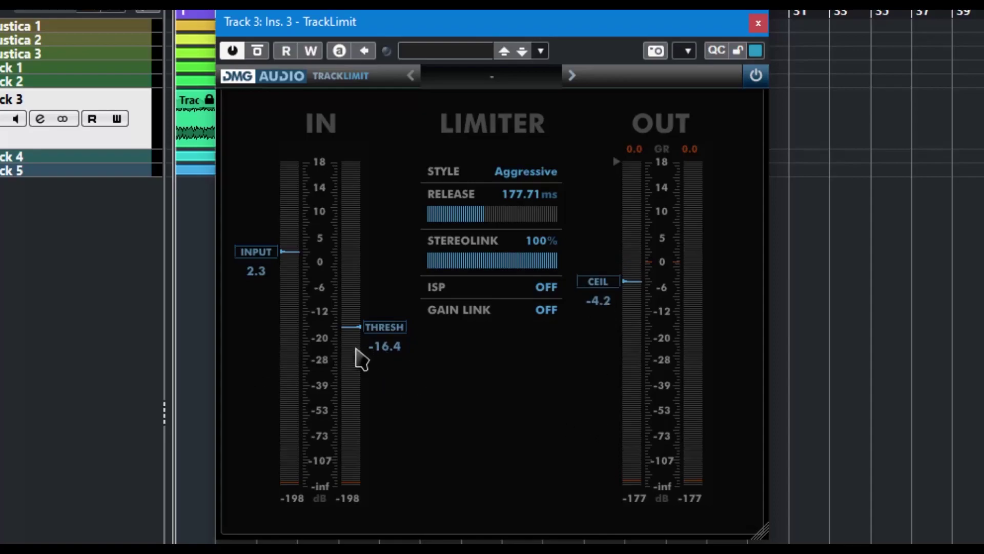
{"action": "left_click", "coordinate": [546, 311]}
{"action": "left_click_drag", "start_coordinate": [398, 347], "coordinate": [395, 307]}
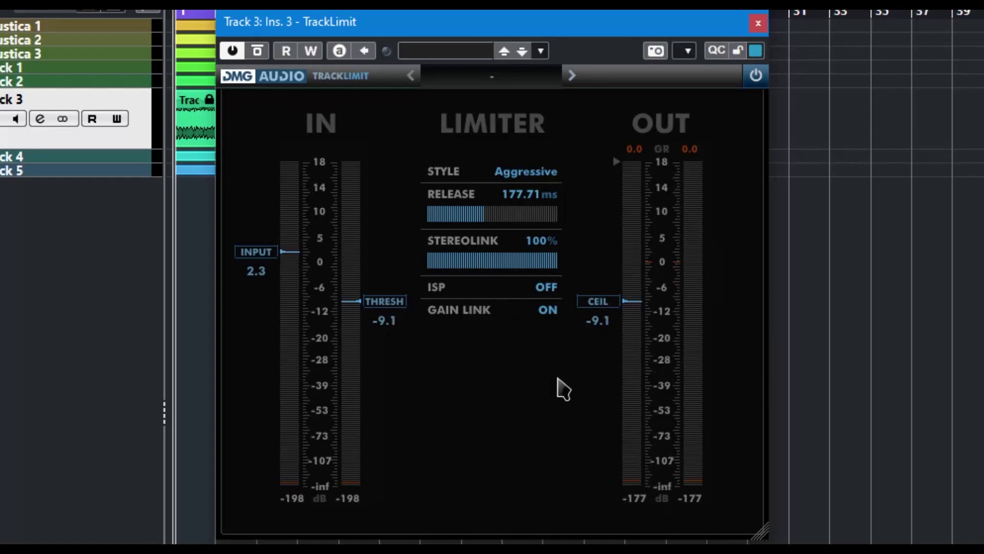
Look through the built-in preset list without choosing one, and bypass the limiter and switch it back on
{"action": "left_click", "coordinate": [491, 78]}
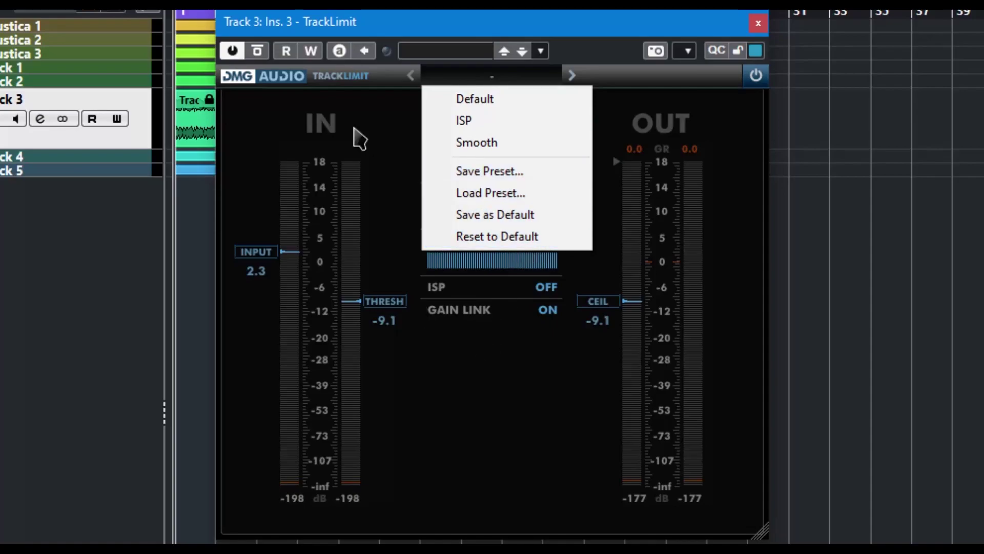
{"action": "left_click", "coordinate": [323, 110]}
{"action": "left_click", "coordinate": [756, 77]}
{"action": "left_click", "coordinate": [756, 77]}
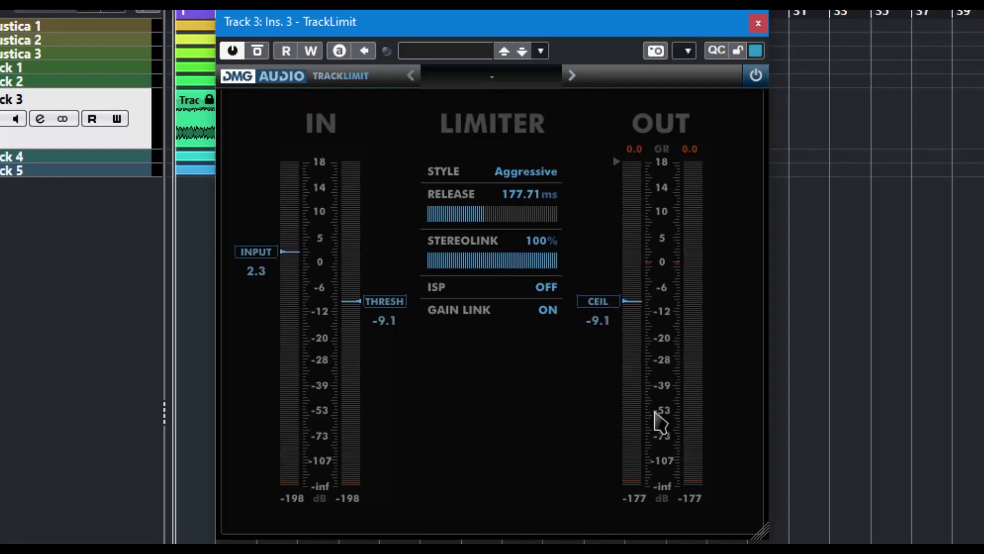
Enlarge the plugin window slightly and load the Default preset
{"action": "mouse_move", "coordinate": [758, 535]}
{"action": "left_mouse_down"}
{"action": "mouse_move", "coordinate": [790, 536]}
{"action": "mouse_move", "coordinate": [758, 534]}
{"action": "mouse_move", "coordinate": [774, 531]}
{"action": "left_mouse_up"}
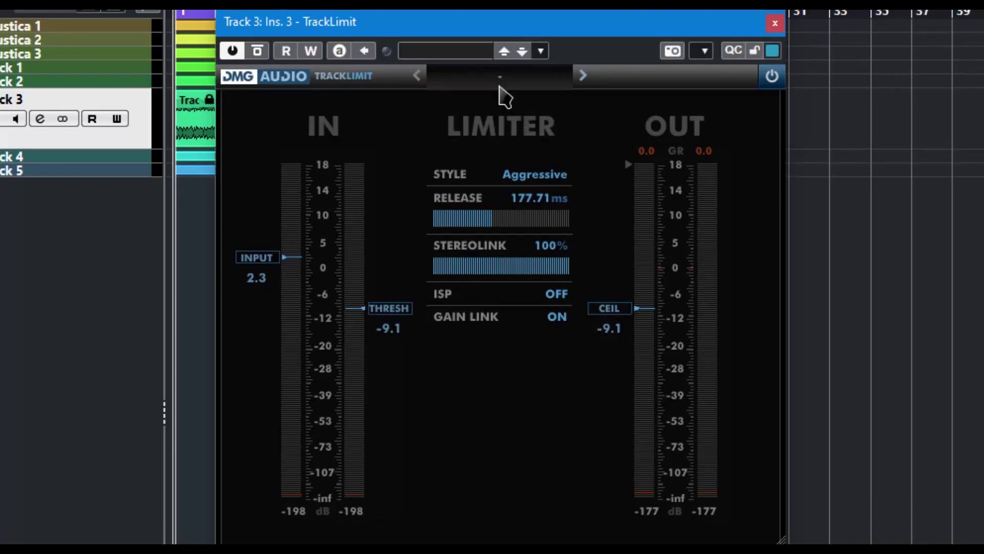
{"action": "left_click", "coordinate": [501, 77]}
{"action": "left_click", "coordinate": [500, 100]}
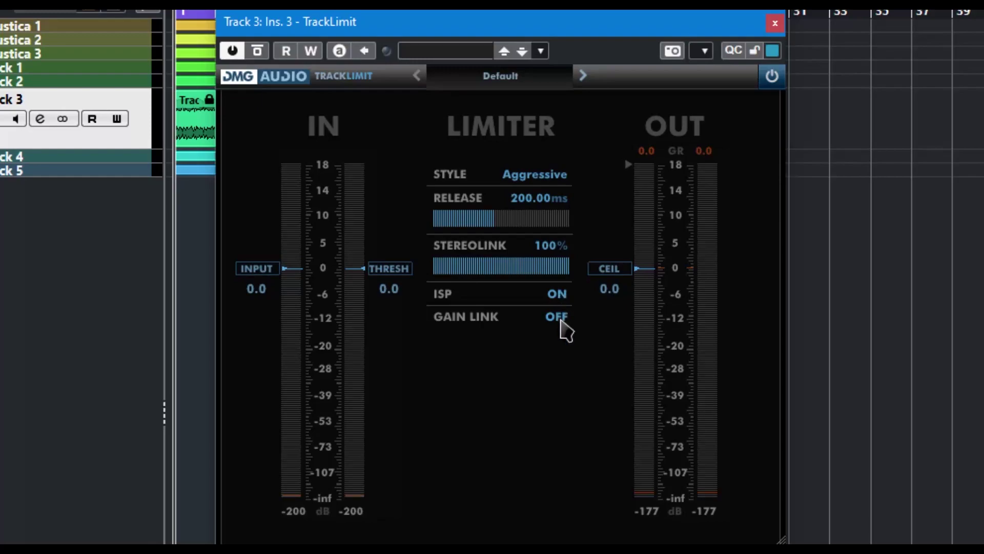
Play the track with Gain Link on and lower the linked threshold and ceiling to -40.0 dB
{"action": "left_click_drag", "start_coordinate": [389, 270], "coordinate": [404, 226]}
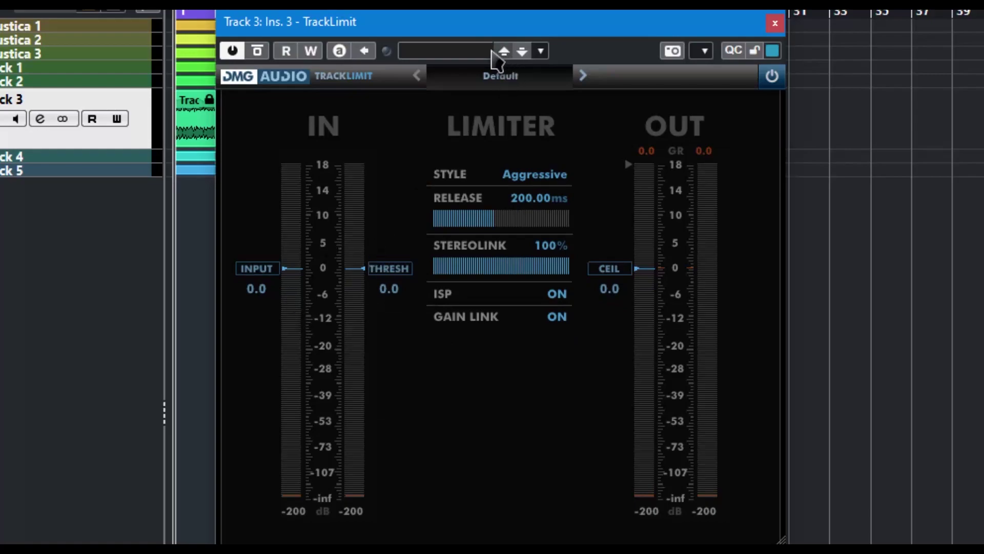
{"action": "key", "text": "space"}
{"action": "left_click_drag", "start_coordinate": [400, 268], "coordinate": [380, 463]}
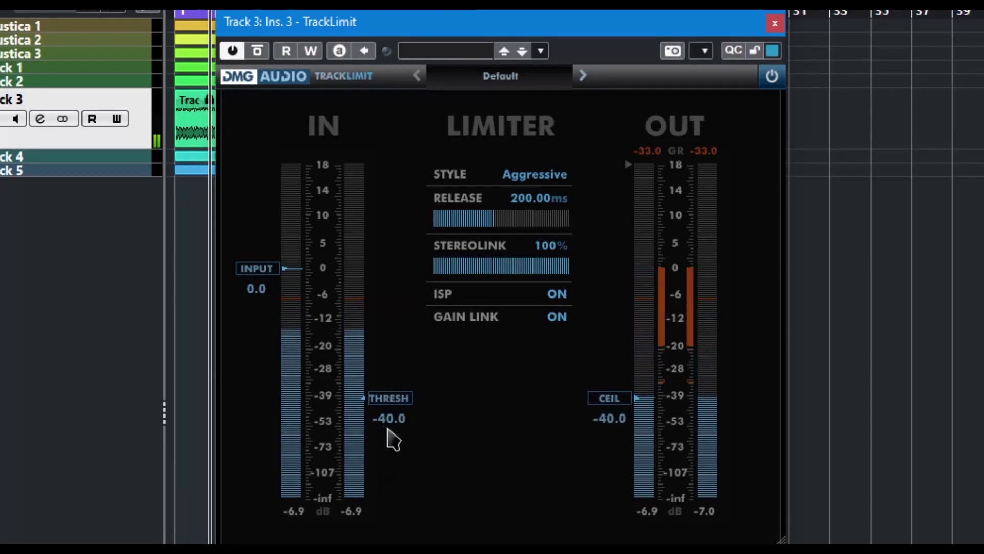
{"action": "left_click_drag", "start_coordinate": [398, 410], "coordinate": [385, 494]}
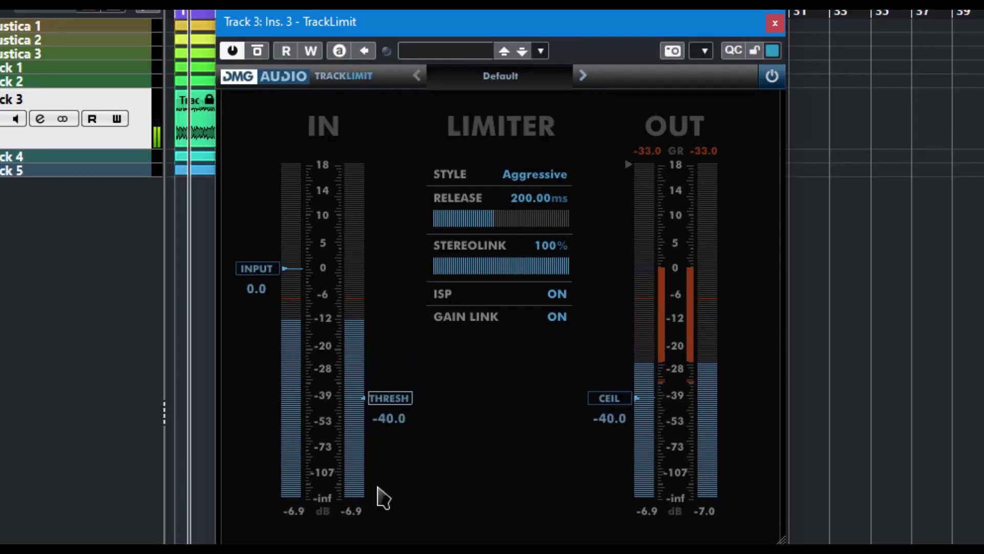
Audition the Punchy limiter style on the playing track and switch to the Warm style
{"action": "left_click", "coordinate": [559, 177]}
{"action": "left_click", "coordinate": [518, 221]}
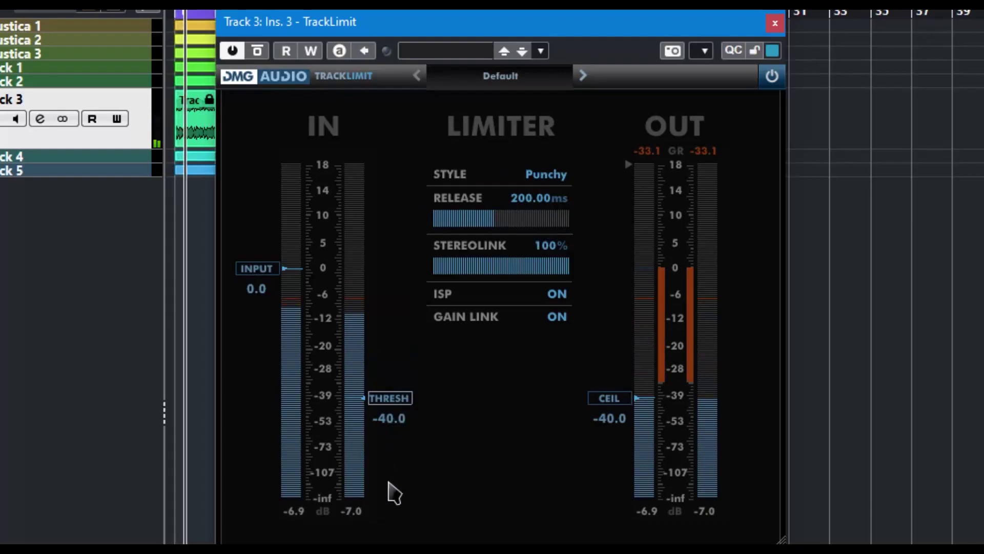
{"action": "left_click", "coordinate": [548, 177]}
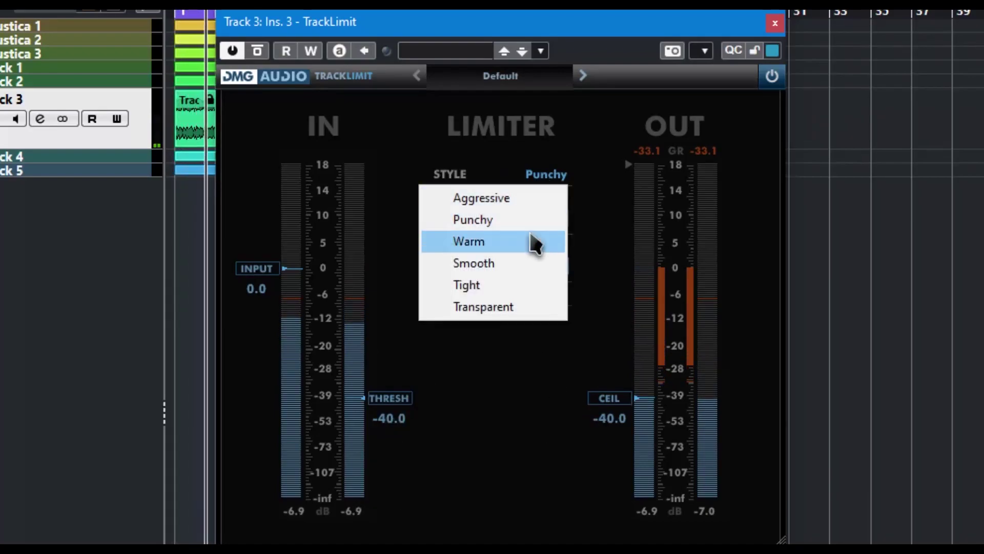
{"action": "left_click", "coordinate": [513, 247]}
Raise the linked threshold to about -21.4 dB and, with Gain Link off, set the ceiling to about -11.8 dB
{"action": "left_click_drag", "start_coordinate": [391, 398], "coordinate": [392, 352]}
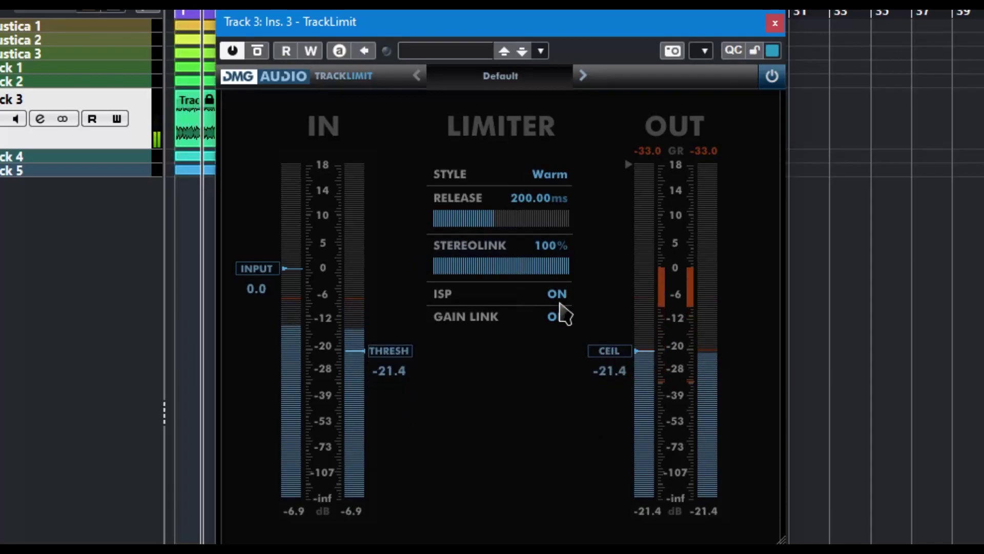
{"action": "mouse_move", "coordinate": [601, 342]}
{"action": "left_mouse_down"}
{"action": "mouse_move", "coordinate": [610, 334]}
{"action": "mouse_move", "coordinate": [603, 319]}
{"action": "left_mouse_up"}
Change the limiter style to Smooth and lower the threshold during playback
{"action": "left_click", "coordinate": [548, 176]}
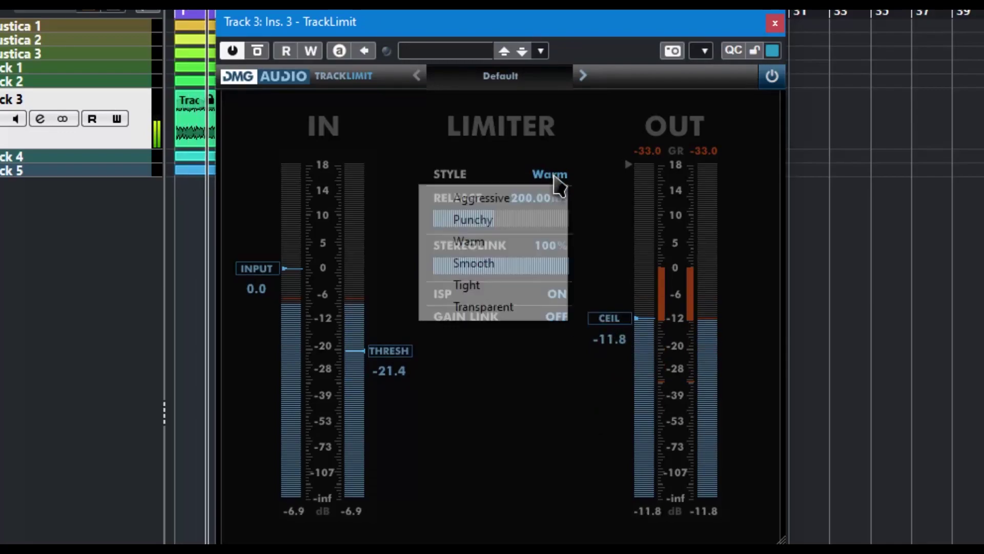
{"action": "left_click", "coordinate": [523, 266]}
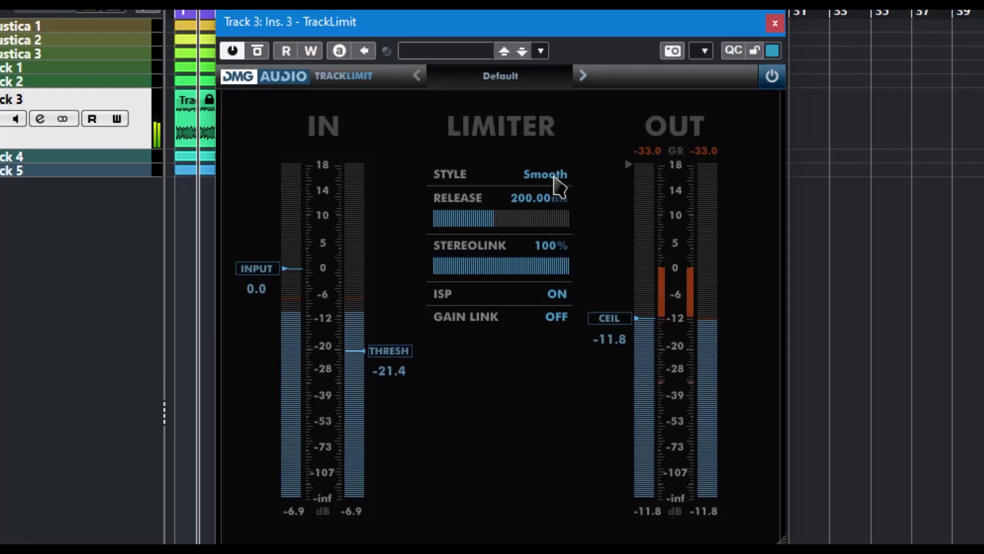
{"action": "mouse_move", "coordinate": [409, 339]}
{"action": "left_mouse_down"}
{"action": "mouse_move", "coordinate": [380, 403]}
{"action": "mouse_move", "coordinate": [381, 429]}
{"action": "mouse_move", "coordinate": [402, 374]}
{"action": "left_mouse_up"}
Change the limiter style to Tight, try a threshold of -40.0 dB, and settle it at about -34.6 dB
{"action": "left_click", "coordinate": [551, 177]}
{"action": "left_click", "coordinate": [481, 285]}
{"action": "left_click_drag", "start_coordinate": [401, 367], "coordinate": [384, 452]}
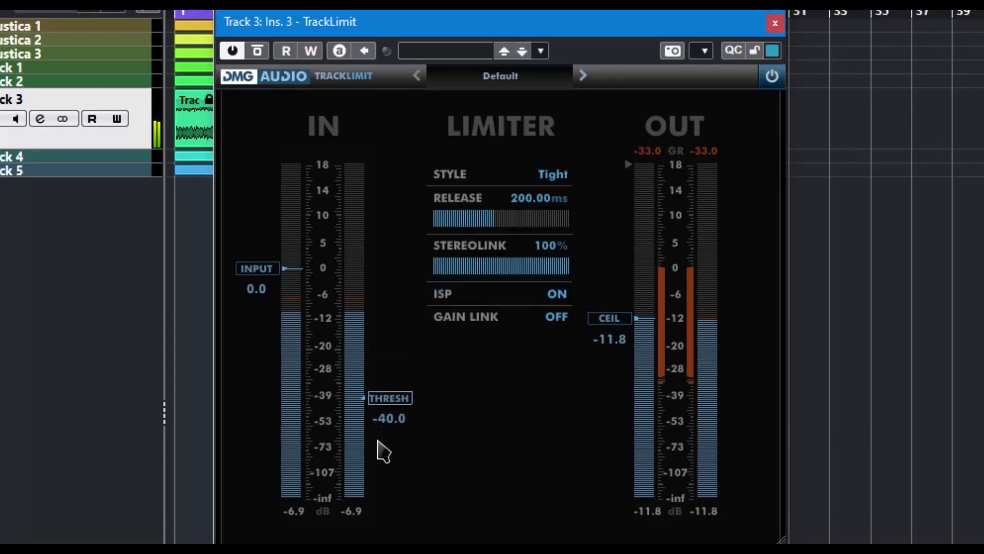
{"action": "left_click_drag", "start_coordinate": [385, 397], "coordinate": [403, 365]}
Change the limiter style to Transparent with a threshold of about -15.4 dB and a stereo link of 50%
{"action": "left_click", "coordinate": [554, 176]}
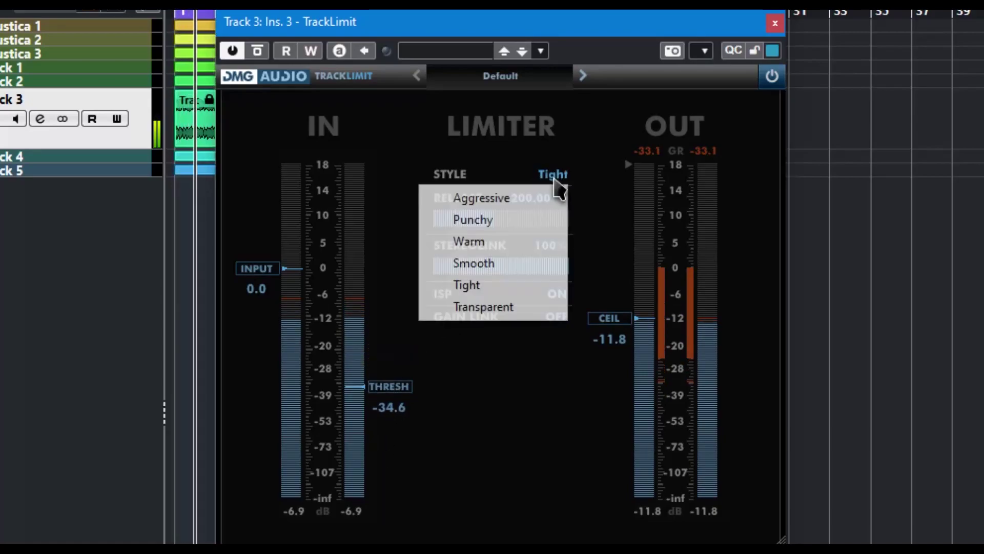
{"action": "left_click", "coordinate": [502, 309]}
{"action": "mouse_move", "coordinate": [399, 402]}
{"action": "left_mouse_down"}
{"action": "mouse_move", "coordinate": [386, 501]}
{"action": "mouse_move", "coordinate": [391, 343]}
{"action": "left_mouse_up"}
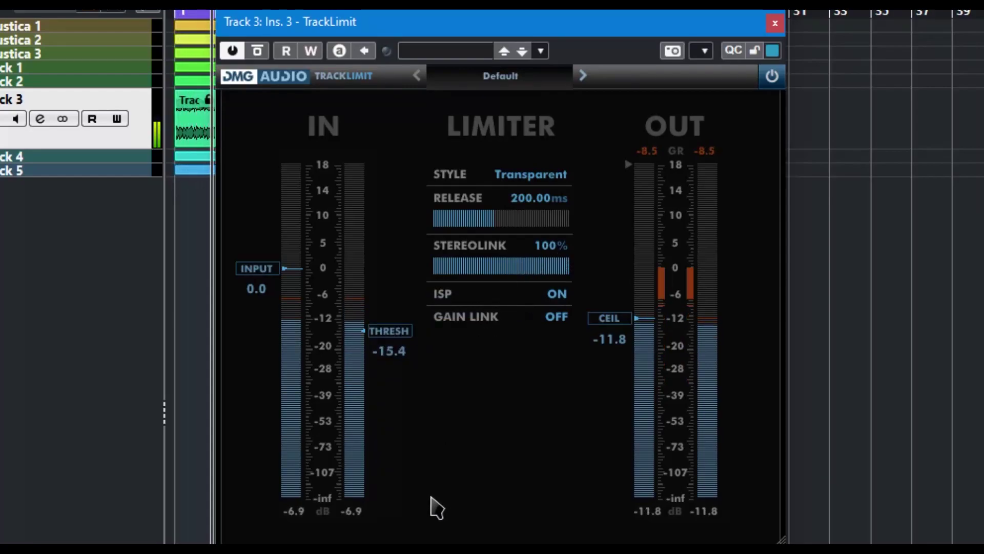
{"action": "left_click_drag", "start_coordinate": [494, 268], "coordinate": [373, 314]}
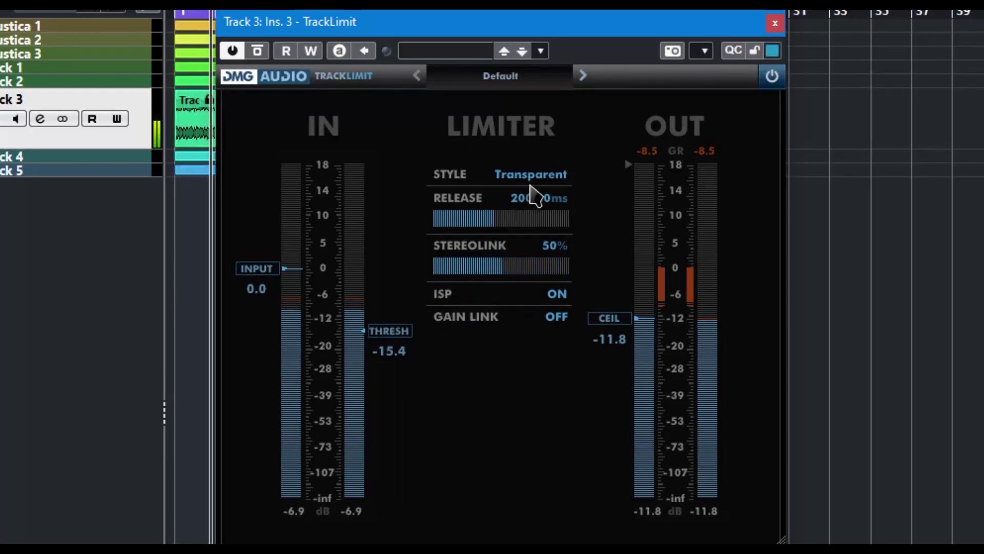
Change the limiter style to Aggressive and lower the threshold to about -29.8 dB
{"action": "left_click", "coordinate": [534, 184]}
{"action": "left_click", "coordinate": [518, 196]}
{"action": "mouse_move", "coordinate": [390, 341]}
{"action": "left_mouse_down"}
{"action": "mouse_move", "coordinate": [410, 405]}
{"action": "mouse_move", "coordinate": [408, 383]}
{"action": "left_mouse_up"}
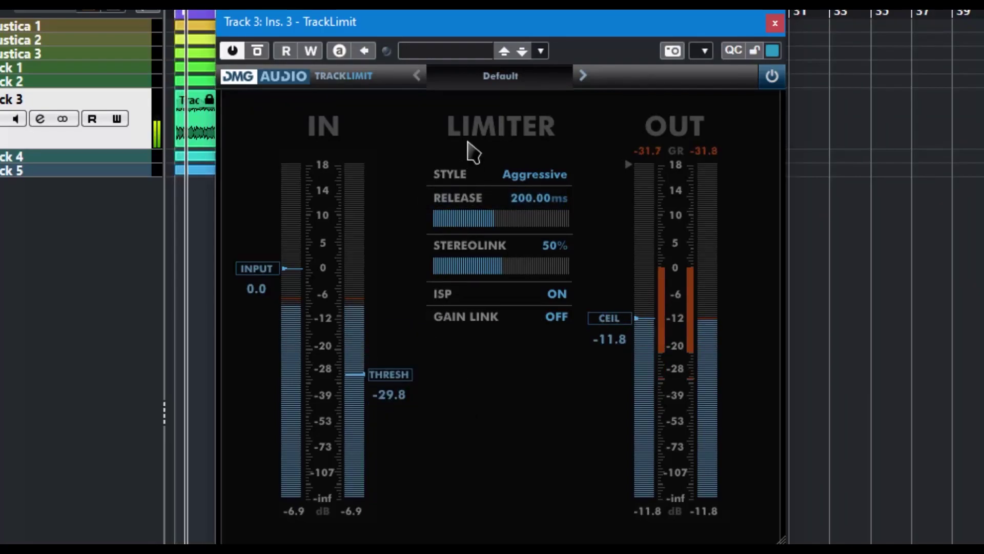
Load the ISP preset and lower its threshold to about -2.8 dB
{"action": "left_click", "coordinate": [500, 77]}
{"action": "left_click", "coordinate": [517, 123]}
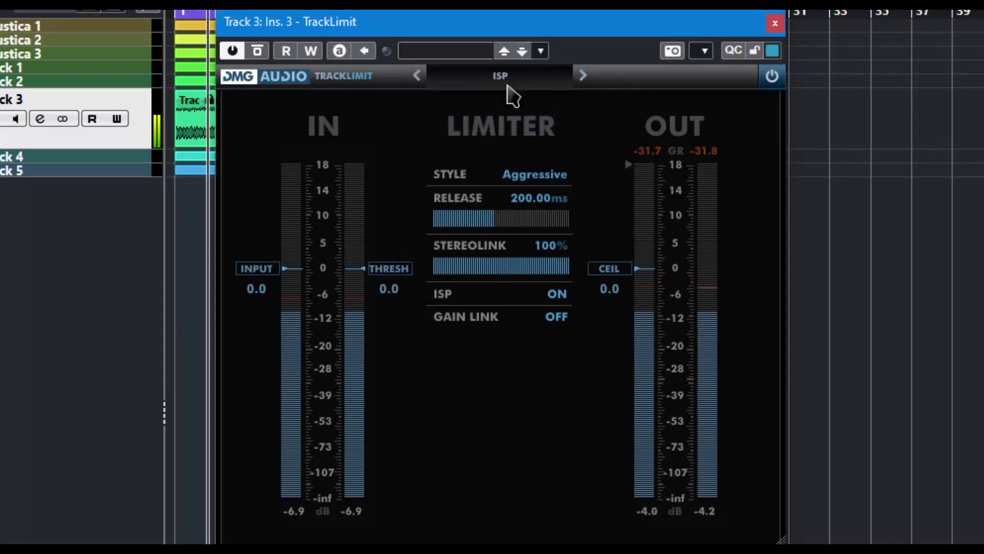
{"action": "left_click", "coordinate": [508, 85]}
{"action": "left_click_drag", "start_coordinate": [390, 269], "coordinate": [399, 314]}
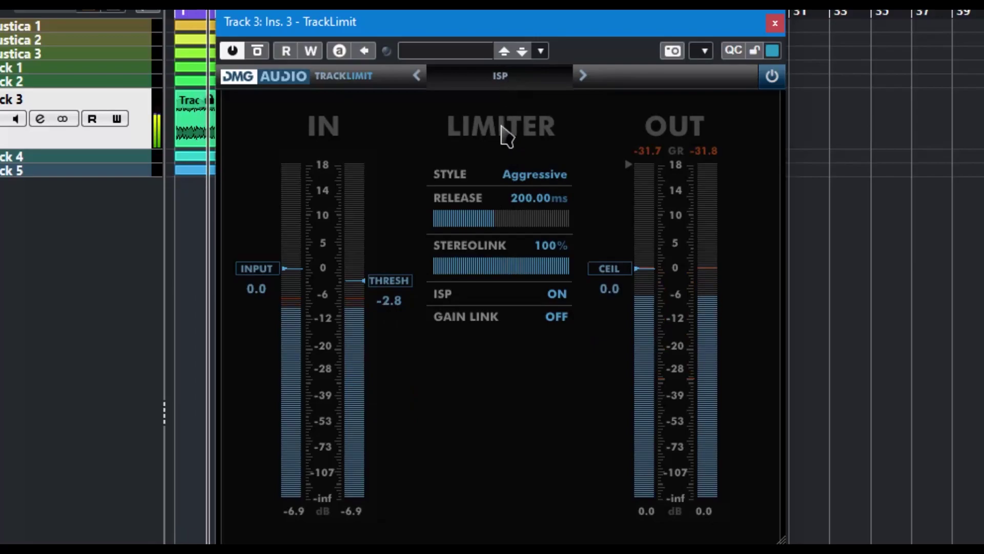
Load the Smooth preset, turn on Gain Link, and lower the linked threshold and ceiling to about -20.3 dB
{"action": "left_click", "coordinate": [494, 82]}
{"action": "left_click", "coordinate": [496, 144]}
{"action": "double_click", "coordinate": [403, 284]}
{"action": "left_click_drag", "start_coordinate": [405, 291], "coordinate": [413, 362]}
{"action": "left_click", "coordinate": [541, 319]}
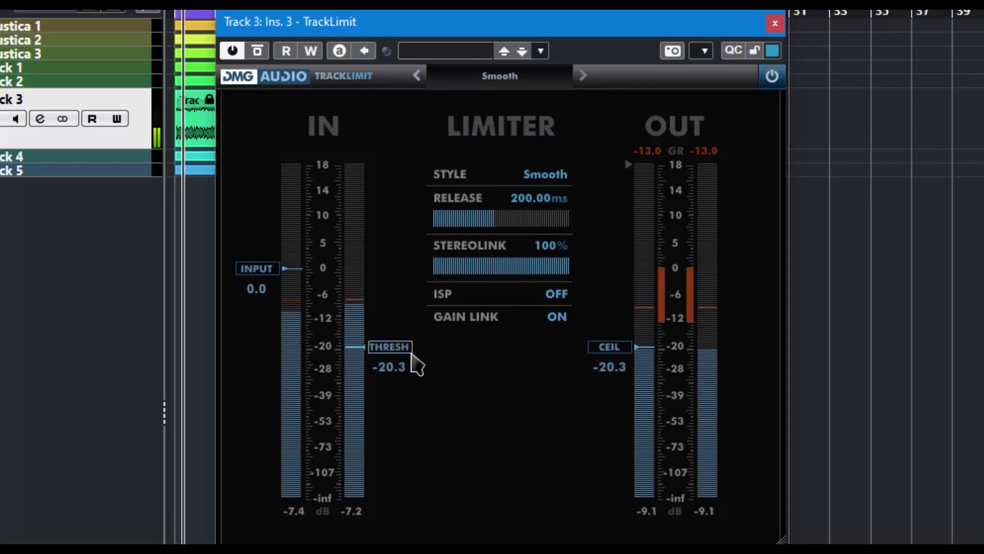